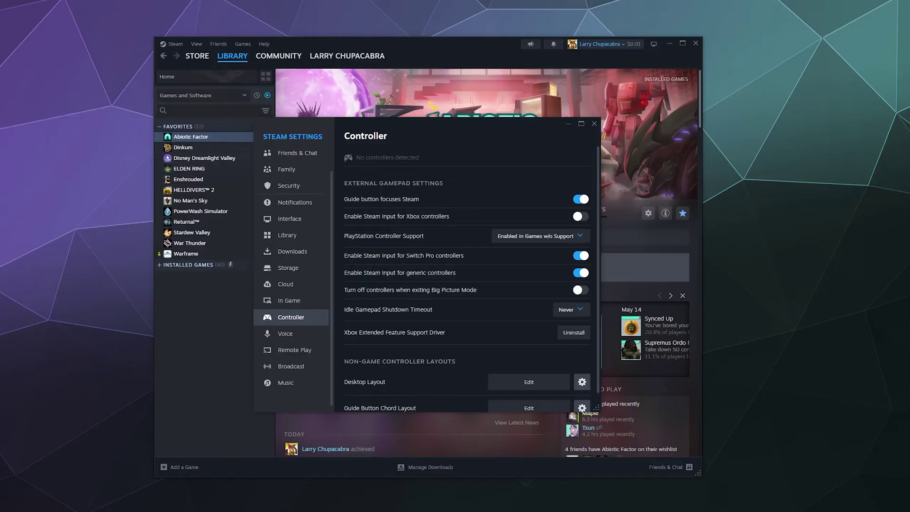
pyautogui.click(175, 43)
pyautogui.click(175, 44)
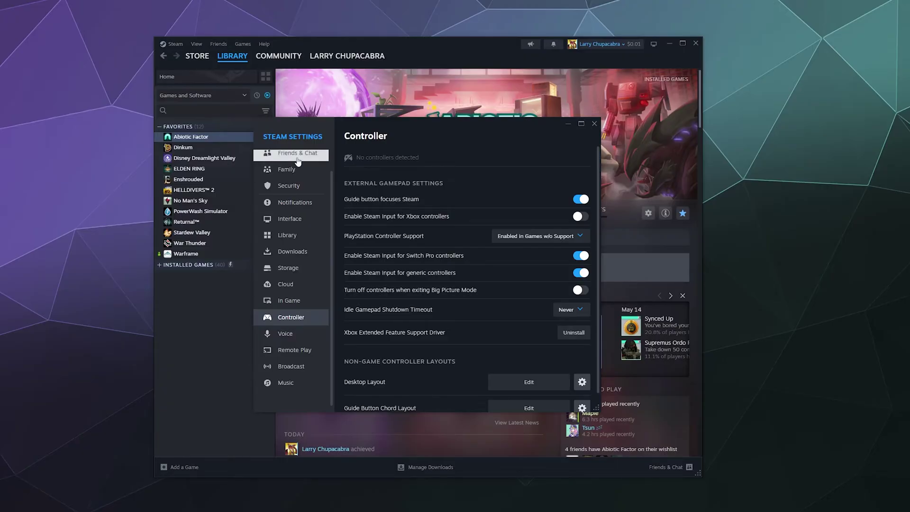
pyautogui.scroll(1, 296, 161)
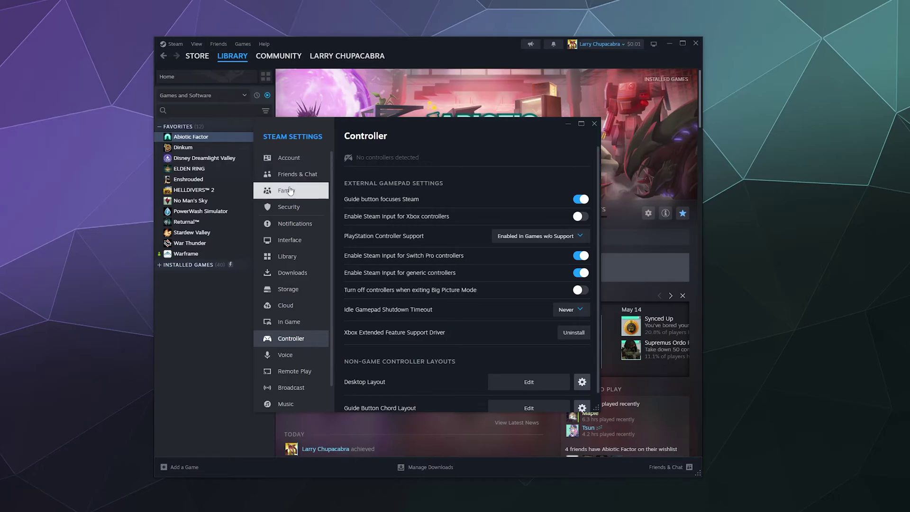
pyautogui.scroll(-1, 285, 313)
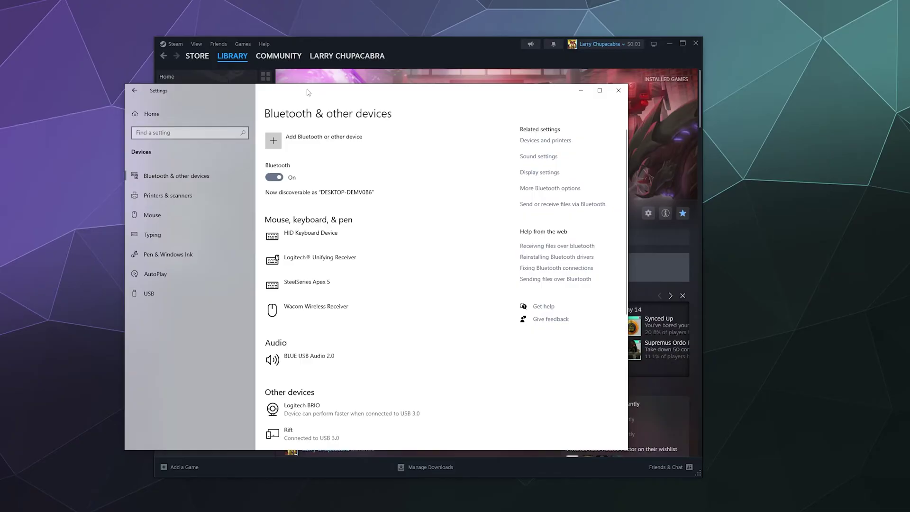
# Step: Pair the Wireless Controller as a new Bluetooth device in Windows Settings, finish the pairing and move the Settings window out of the way
pyautogui.click(285, 145)
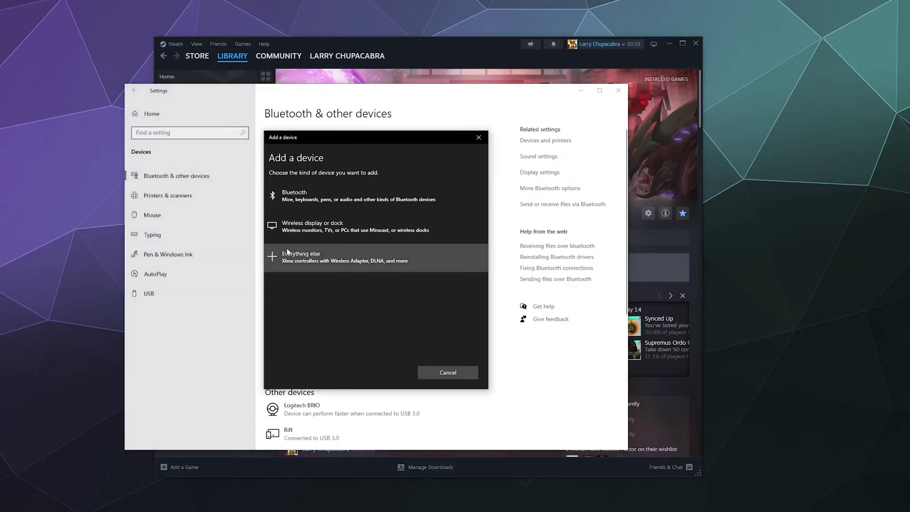
pyautogui.click(307, 185)
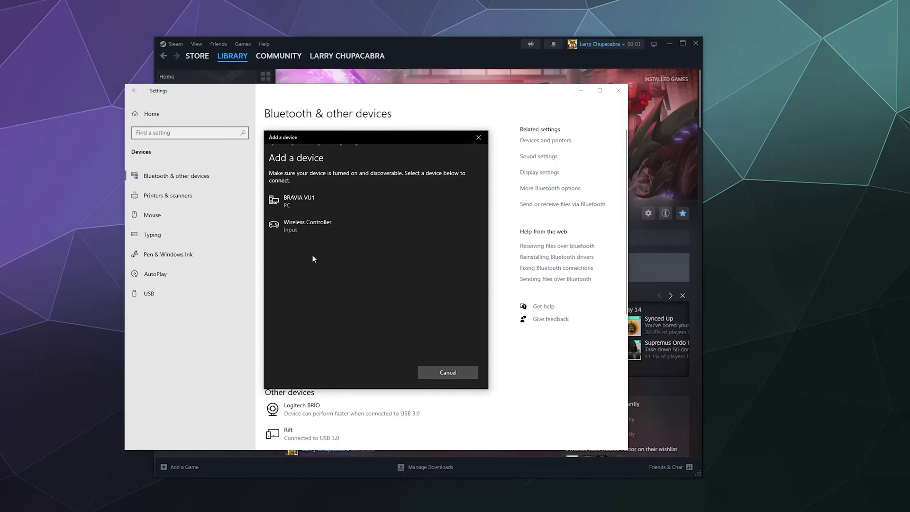
pyautogui.click(315, 225)
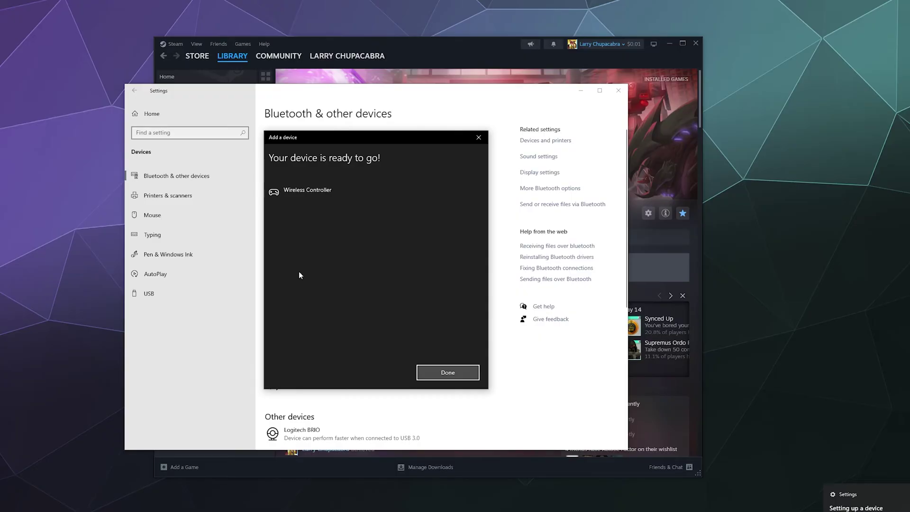
pyautogui.click(469, 374)
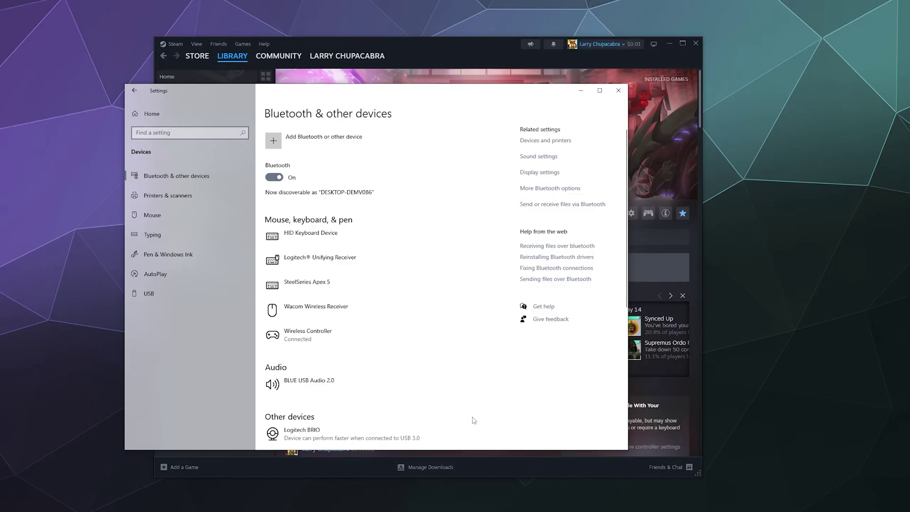
pyautogui.moveTo(421, 93); pyautogui.dragTo(909, 94)
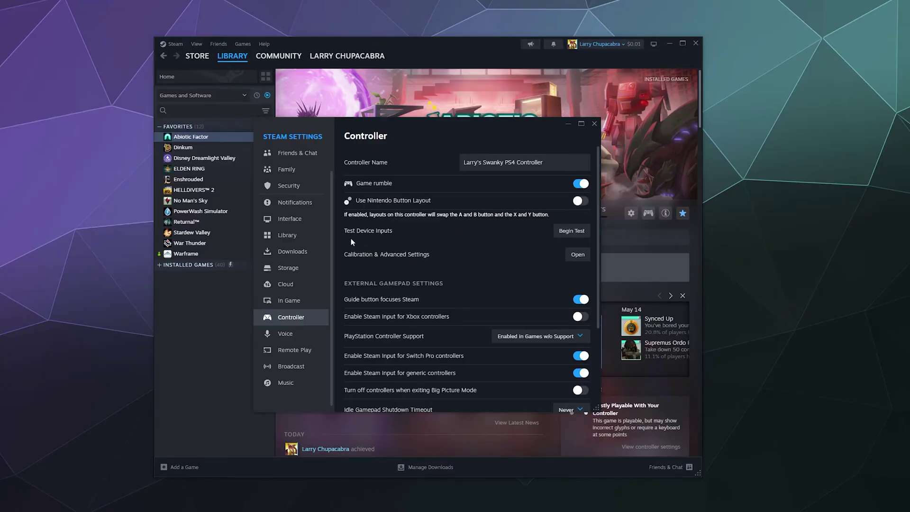
# Step: View the device input test for the connected PS4 controller and close it
pyautogui.click(571, 231)
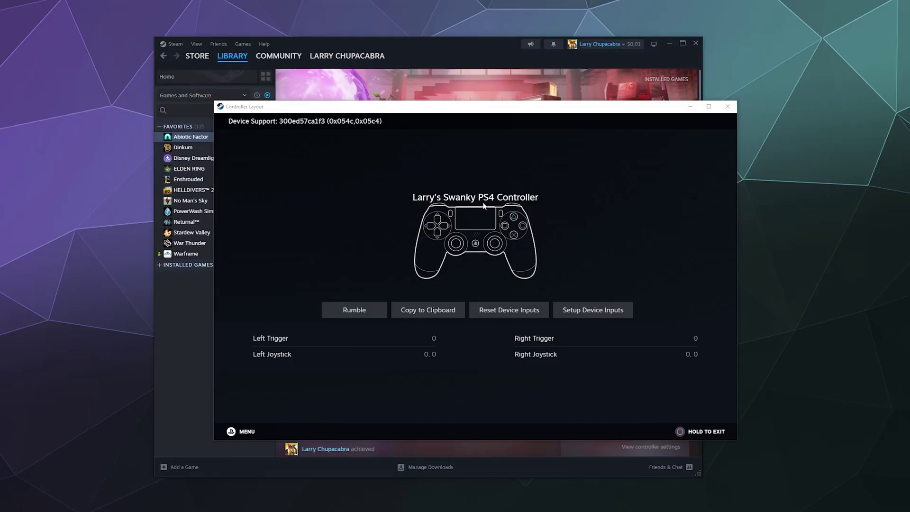
pyautogui.click(728, 107)
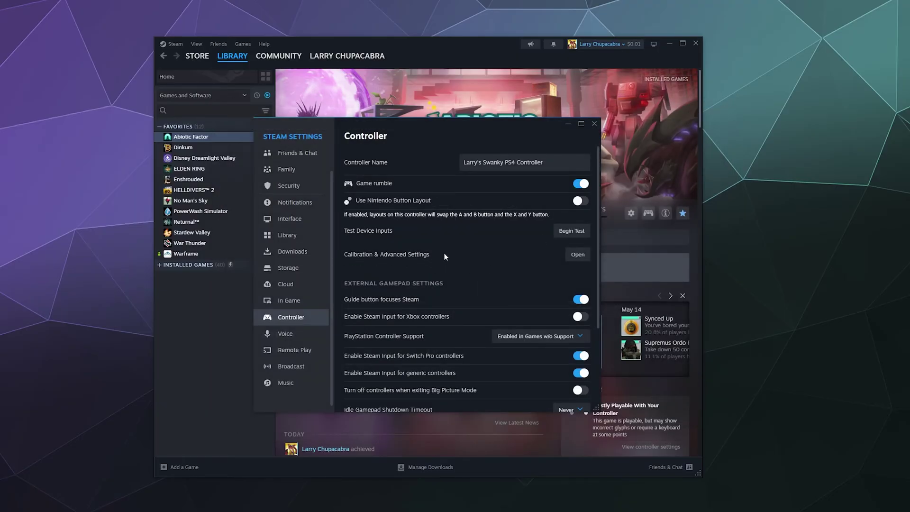
# Step: Set the controller's Left Joystick Deadzone to about 4106 in the Calibration & Advanced Settings
pyautogui.click(578, 254)
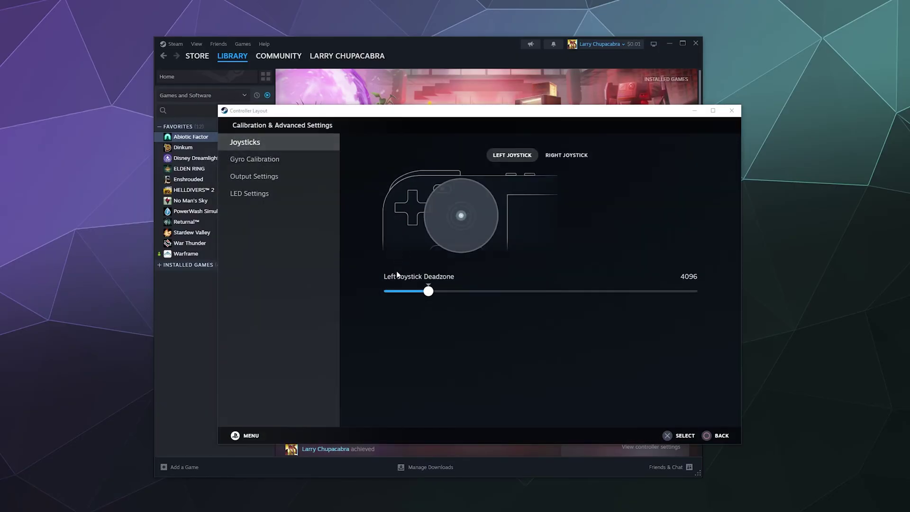
pyautogui.moveTo(427, 291)
pyautogui.mouseDown()
pyautogui.moveTo(439, 292)
pyautogui.moveTo(427, 296)
pyautogui.mouseUp()
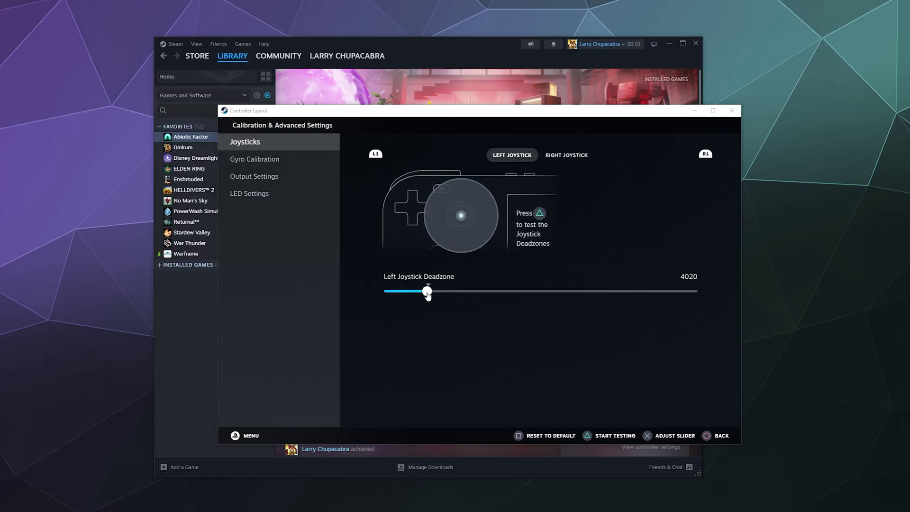
pyautogui.press('pagedown')
pyautogui.press('pageup')
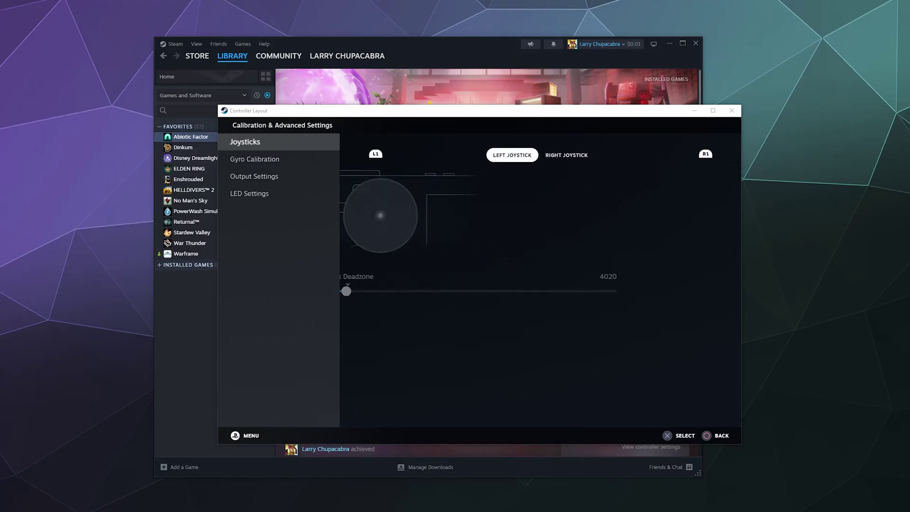
pyautogui.moveTo(427, 292)
pyautogui.mouseDown()
pyautogui.moveTo(466, 296)
pyautogui.moveTo(428, 300)
pyautogui.mouseUp()
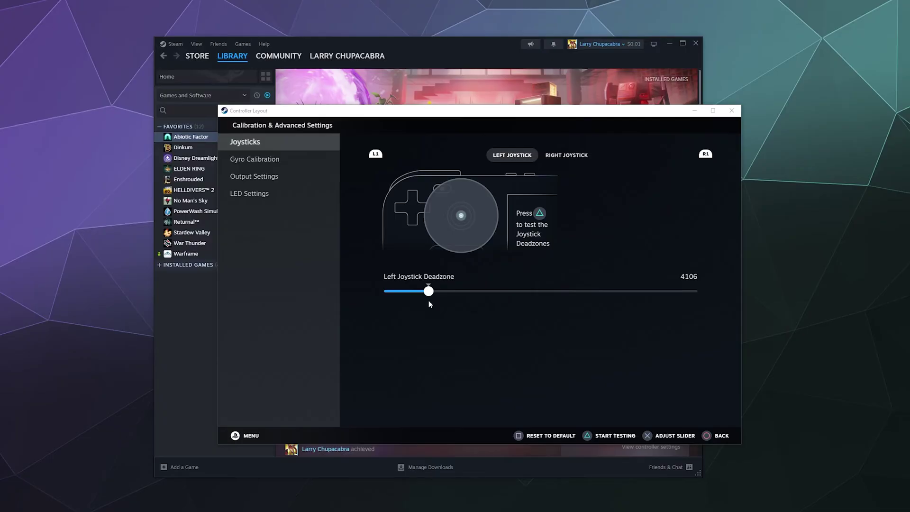
# Step: Review the controller's Gyro Calibration and Output Settings
pyautogui.click(242, 163)
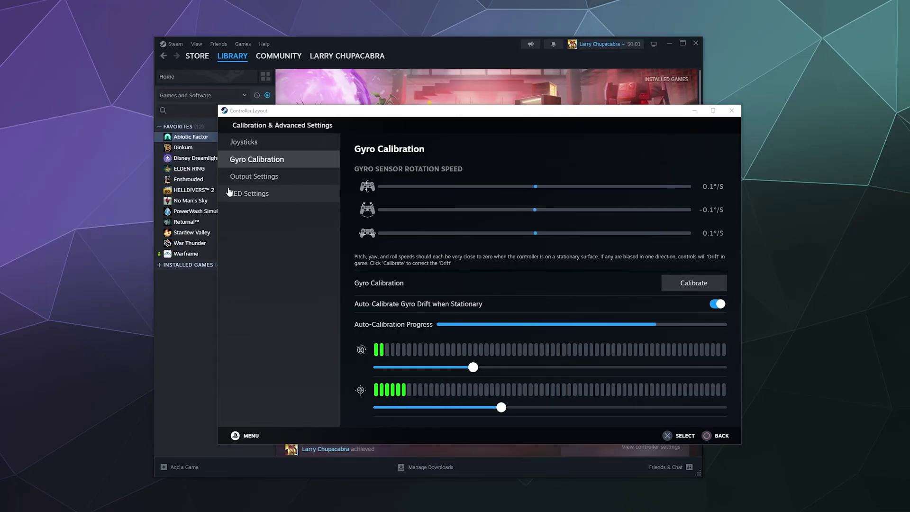
pyautogui.click(251, 176)
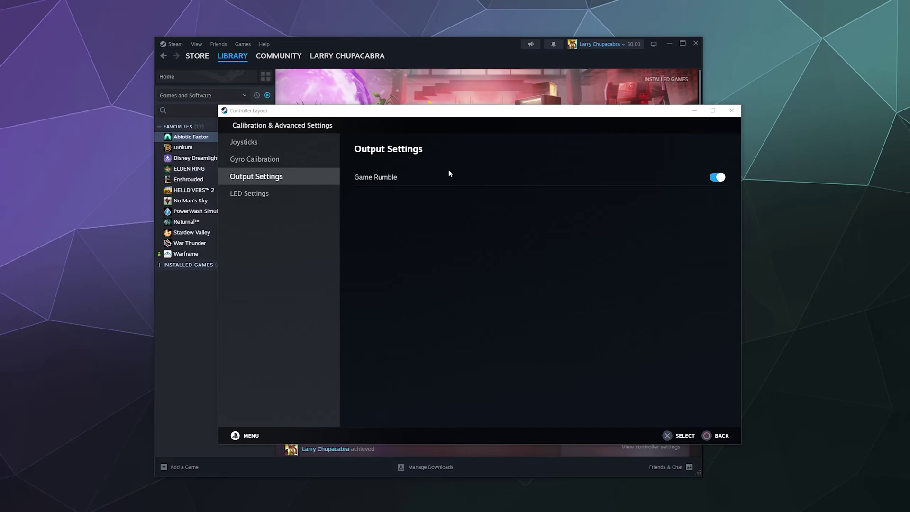
# Step: Set the controller's LED Color to orange at 29° and close the calibration window
pyautogui.click(307, 196)
pyautogui.moveTo(525, 205); pyautogui.dragTo(552, 211)
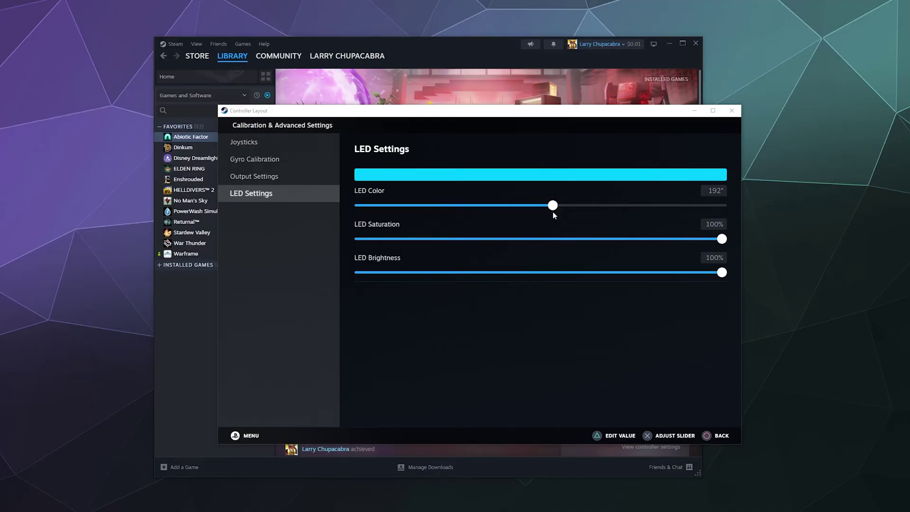
pyautogui.moveTo(553, 206); pyautogui.dragTo(389, 223)
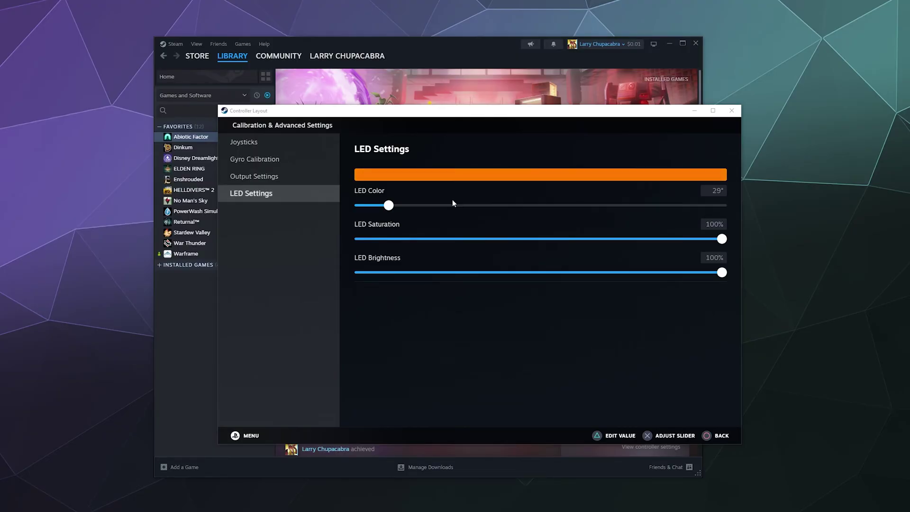
pyautogui.click(737, 113)
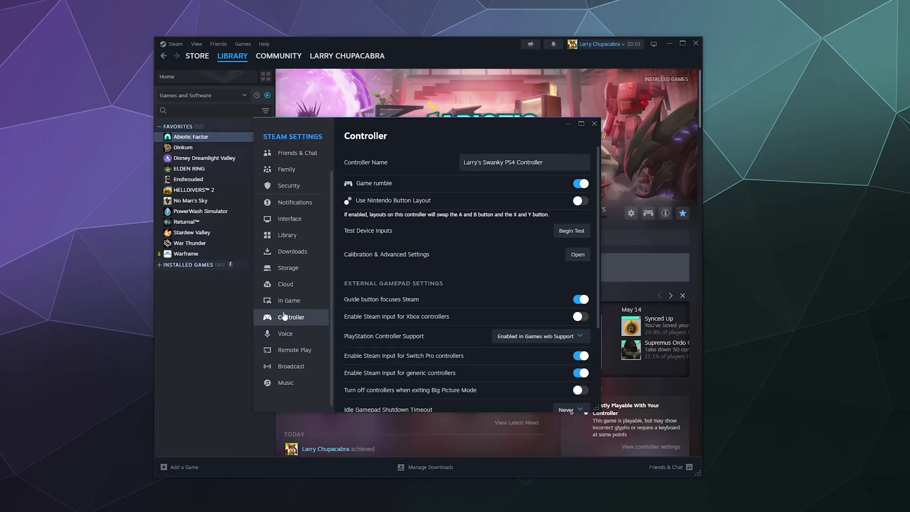
# Step: Switch PlayStation Controller Support to Not Enabled and back to Enabled in Games w/o Support
pyautogui.scroll(-3, 492, 278)
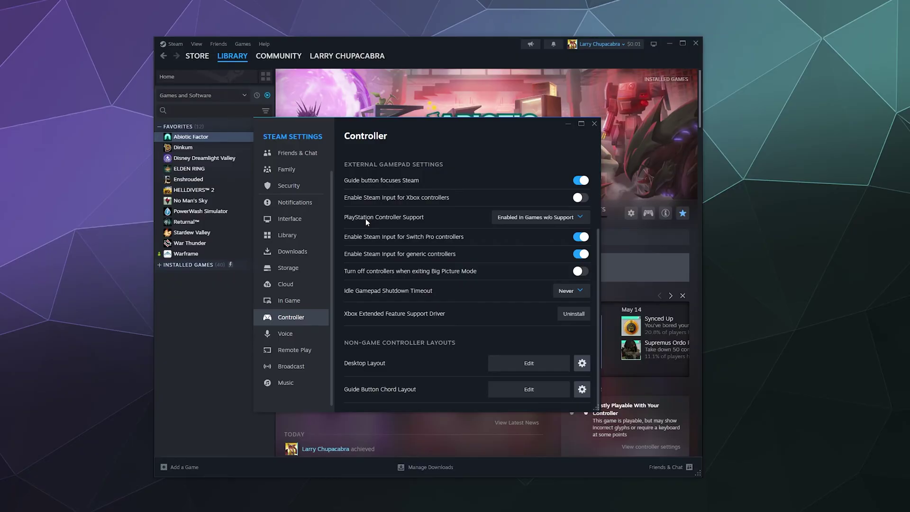
pyautogui.click(521, 218)
pyautogui.click(528, 235)
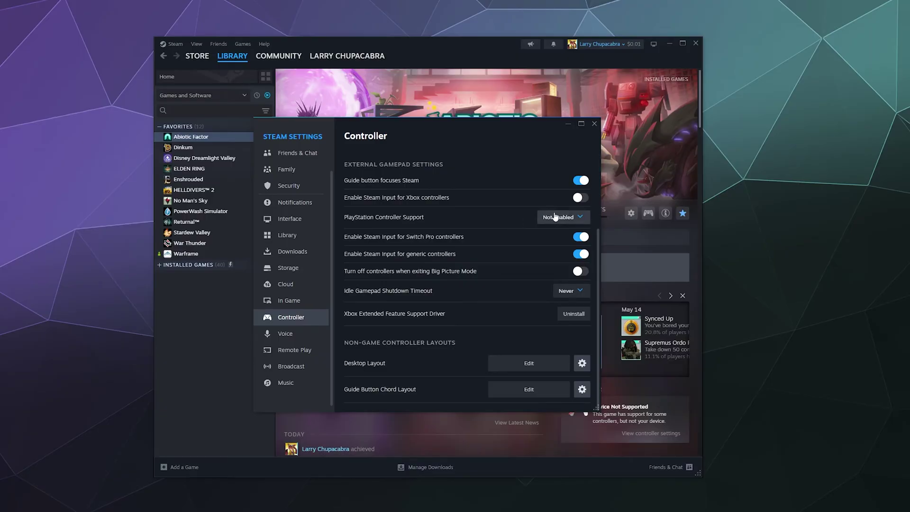
pyautogui.click(558, 217)
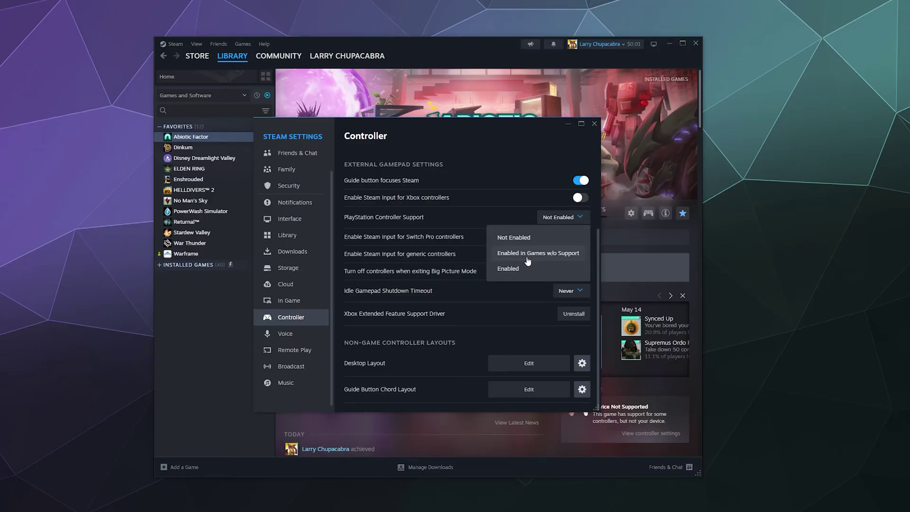
pyautogui.click(528, 258)
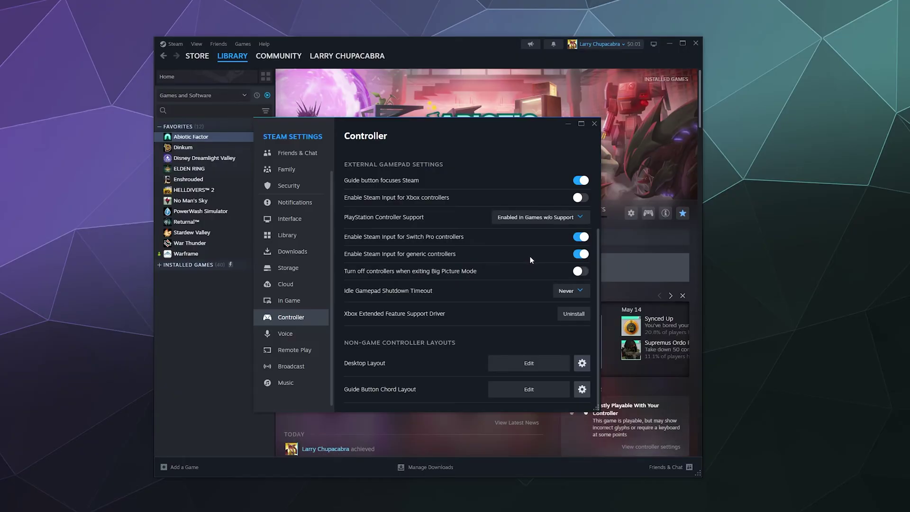
pyautogui.click(523, 219)
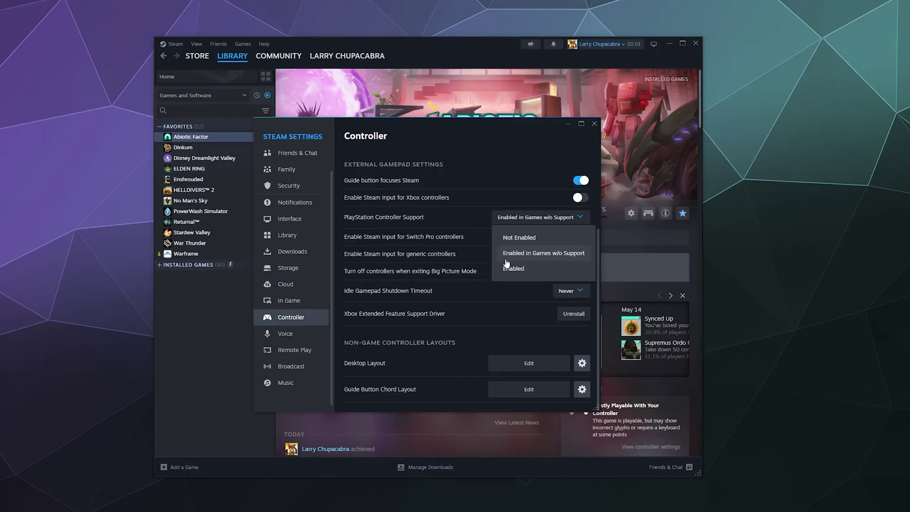
pyautogui.click(506, 258)
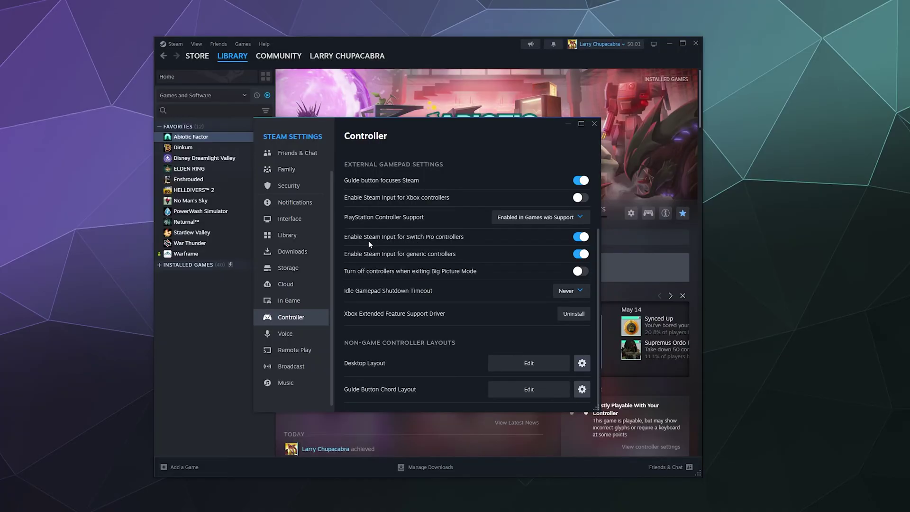
# Step: Toggle Steam Input for Switch Pro controllers off and on, and turning off controllers when exiting Big Picture Mode on and off
pyautogui.click(580, 236)
pyautogui.click(581, 237)
pyautogui.click(581, 273)
pyautogui.click(581, 272)
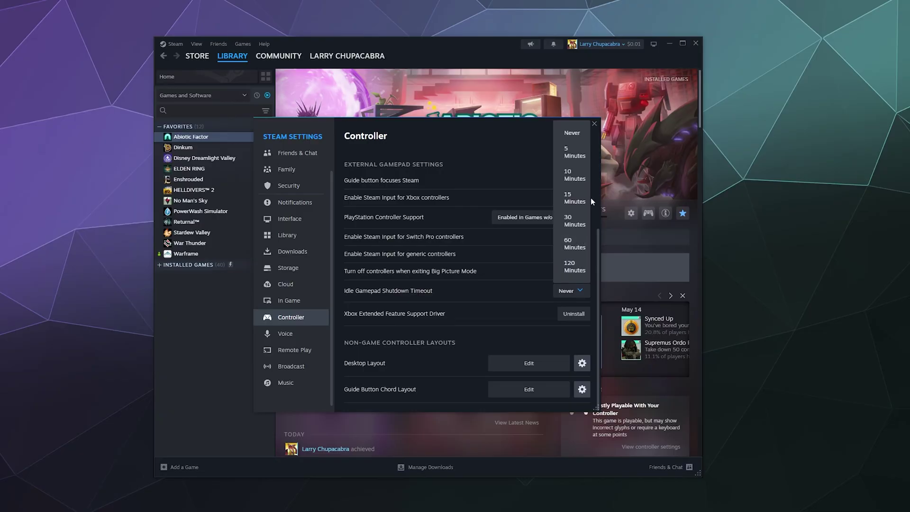
# Step: Try an Idle Gamepad Shutdown Timeout of 30 Minutes and return it to Never
pyautogui.click(569, 219)
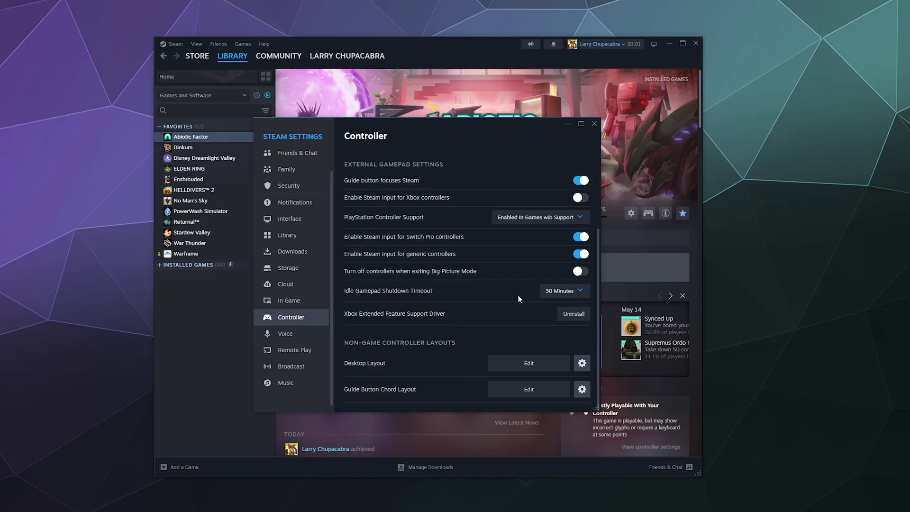
pyautogui.click(555, 291)
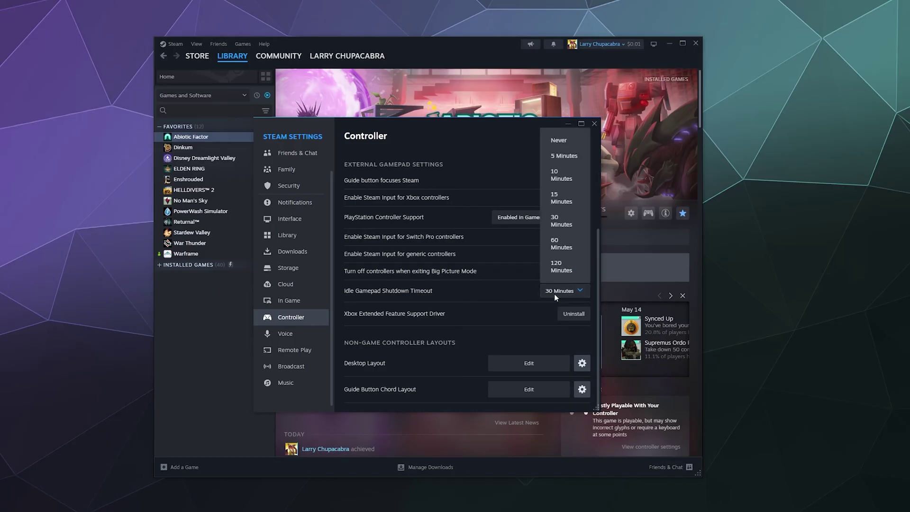
pyautogui.click(559, 140)
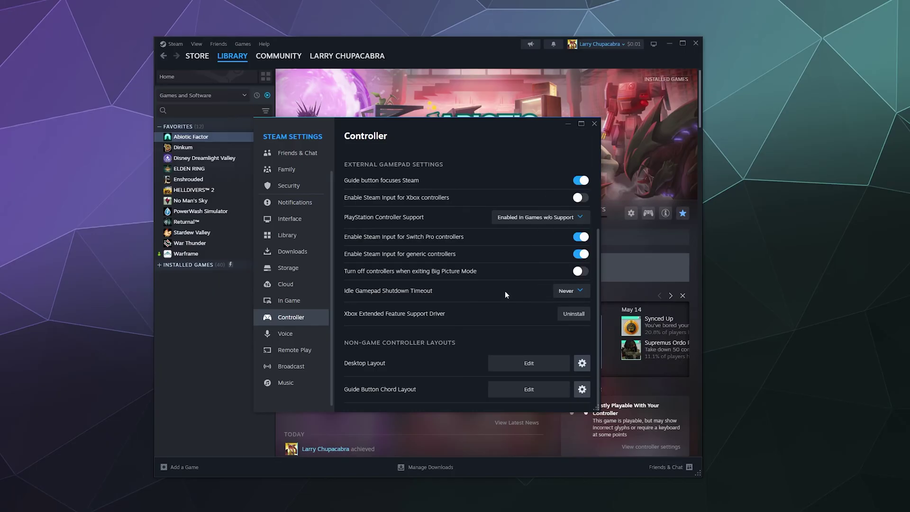
pyautogui.click(565, 291)
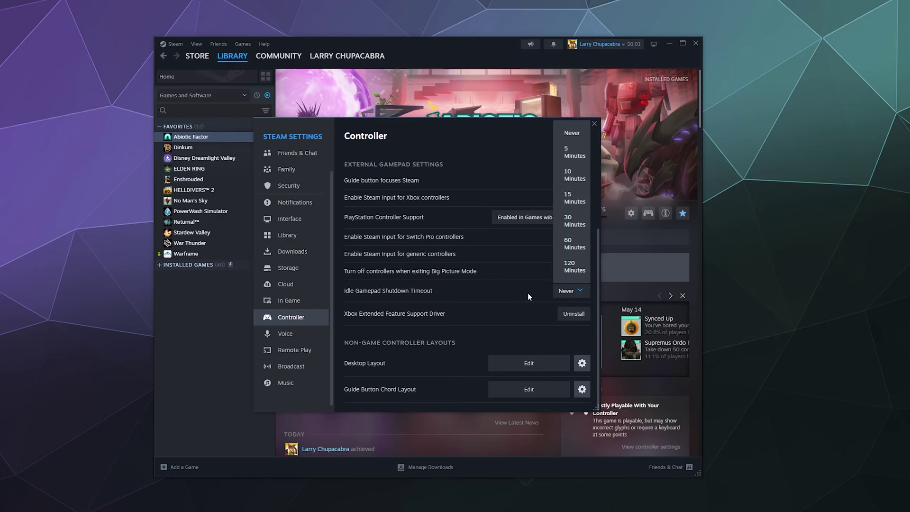
pyautogui.click(574, 131)
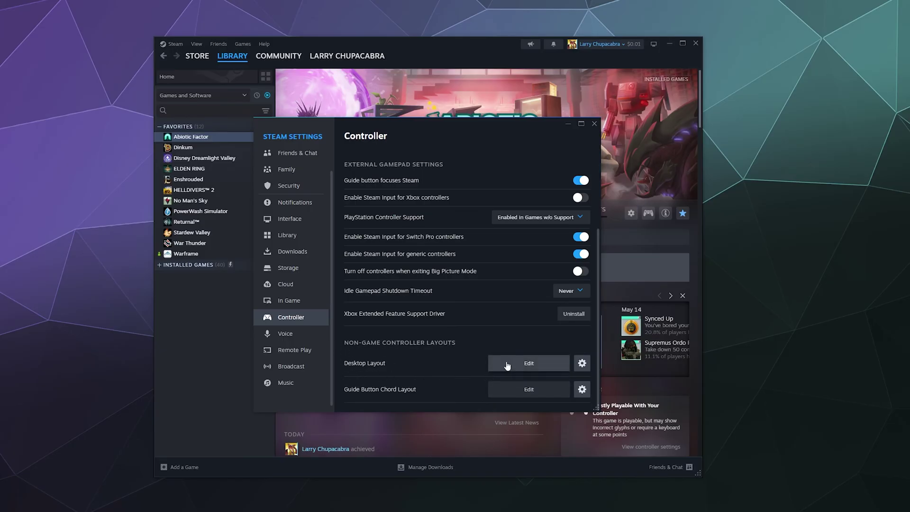
# Step: Review the Desktop Layout's controller configuration, including its quick settings, and close it
pyautogui.click(527, 364)
pyautogui.scroll(-1, 670, 277)
pyautogui.scroll(1, 661, 300)
pyautogui.scroll(-1, 661, 301)
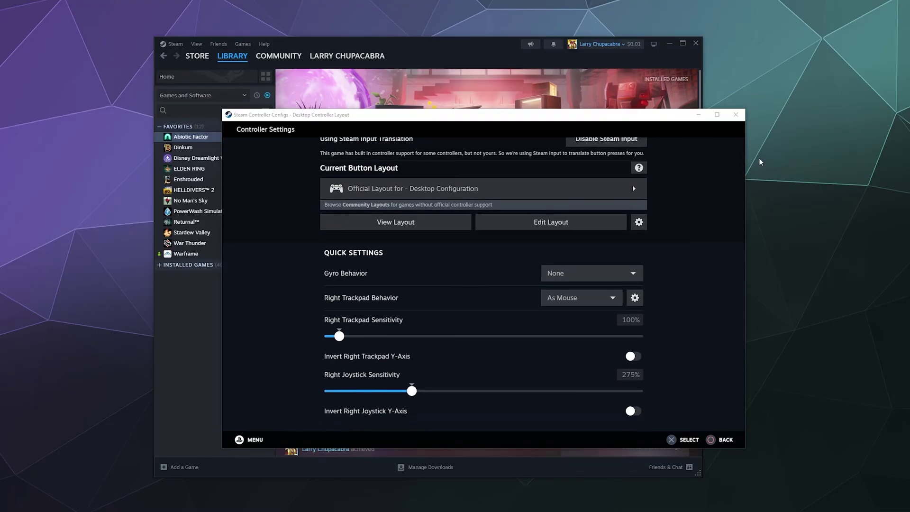
pyautogui.click(736, 114)
# Step: Review the Guide Button Chord Layout's controller configuration and close it
pyautogui.click(528, 389)
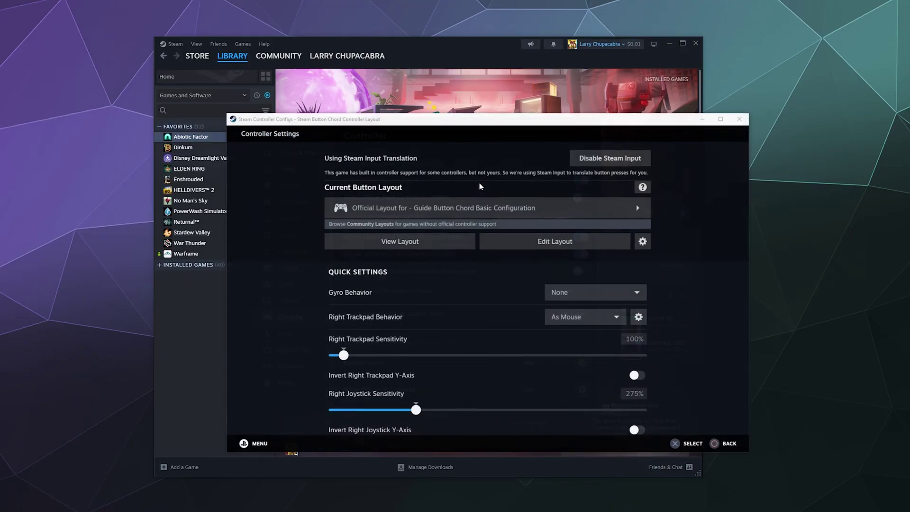
pyautogui.scroll(-1, 660, 251)
pyautogui.scroll(1, 660, 252)
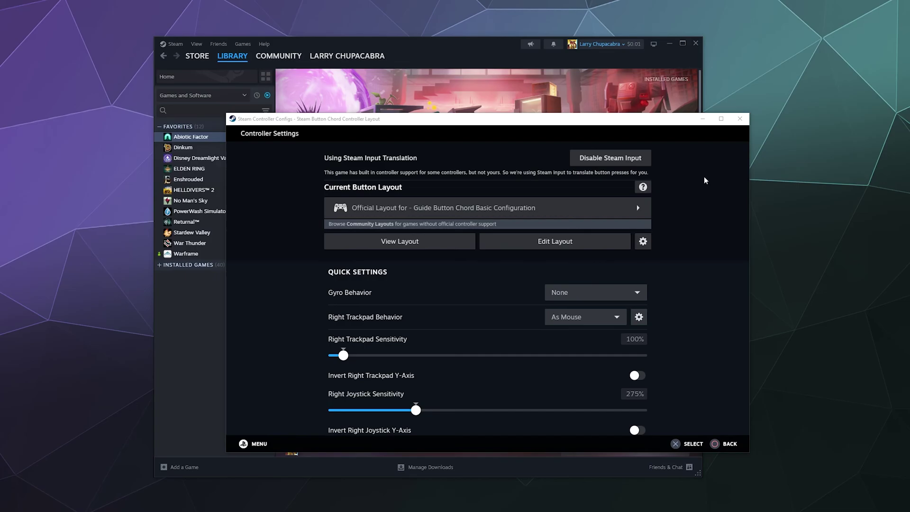
pyautogui.click(739, 119)
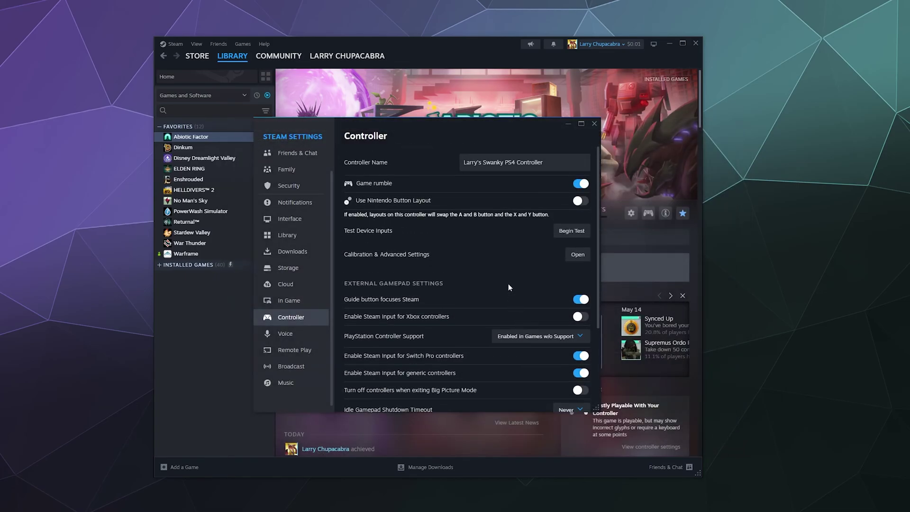
# Step: Choose Enabled in Games w/o Support for PlayStation Controller Support and return to the start of the Controller settings
pyautogui.scroll(-2, 507, 284)
pyautogui.scroll(2, 508, 284)
pyautogui.scroll(-3, 472, 185)
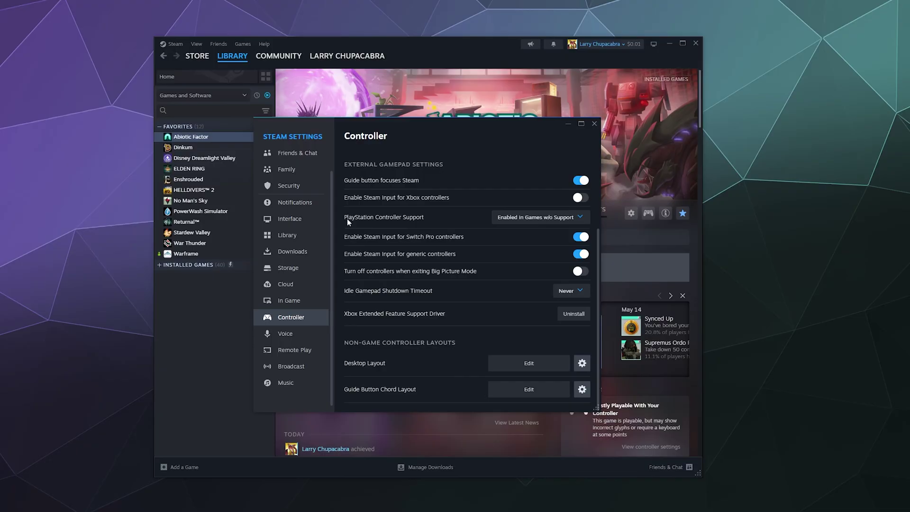
pyautogui.click(536, 217)
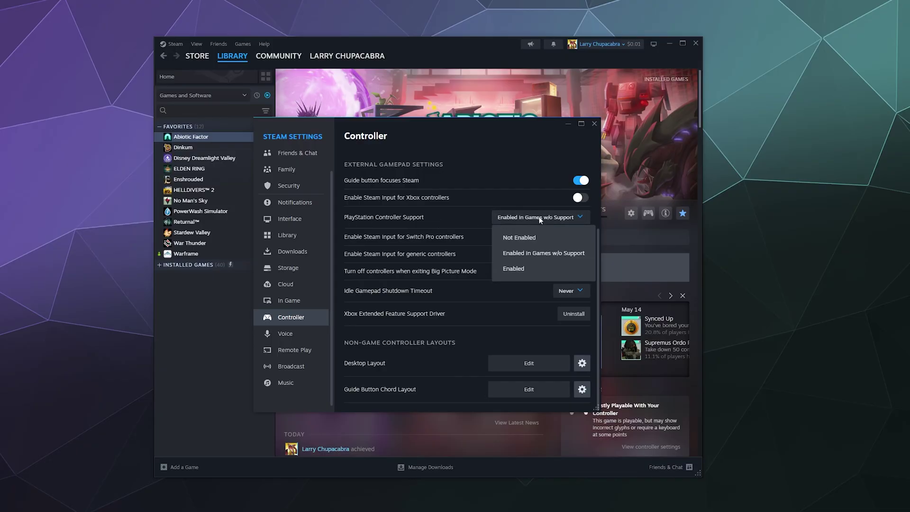
pyautogui.click(515, 254)
pyautogui.scroll(3, 471, 207)
pyautogui.scroll(-3, 470, 207)
pyautogui.scroll(4, 470, 207)
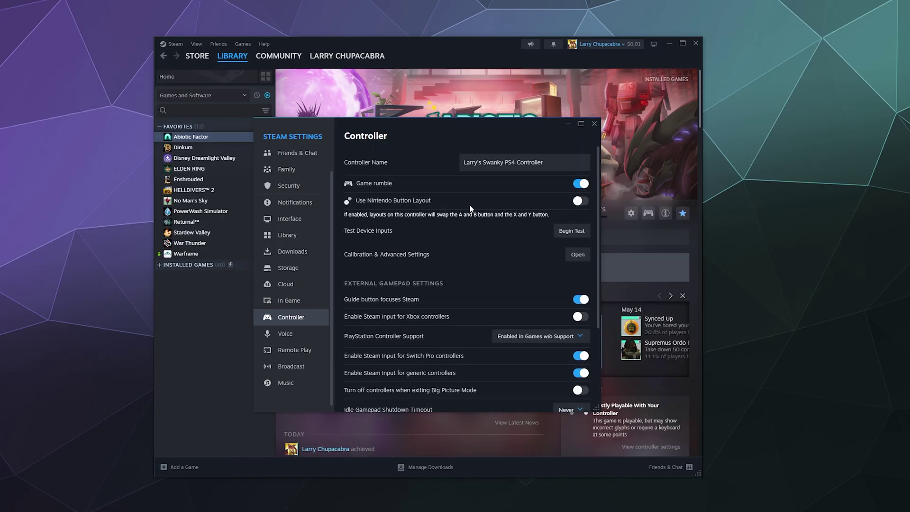